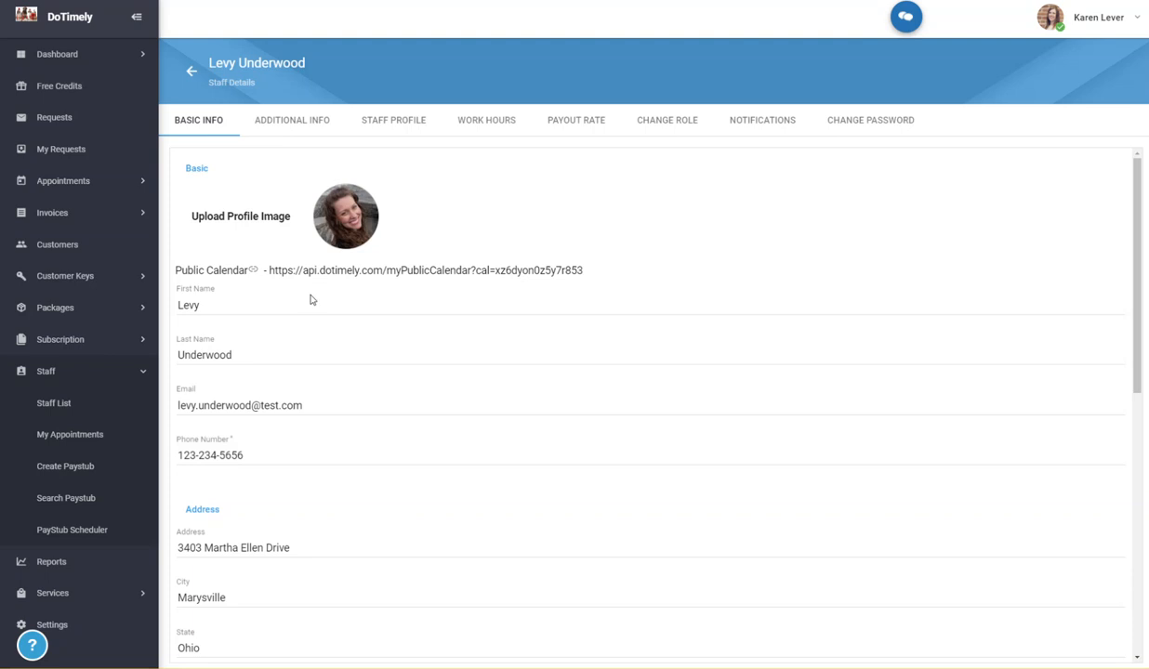
Review the staff member's basic details, calendar color, profile text, working hours and service payout rates
{"action": "scroll", "coordinate": [311, 299], "scroll_direction": "down", "scroll_amount": 3}
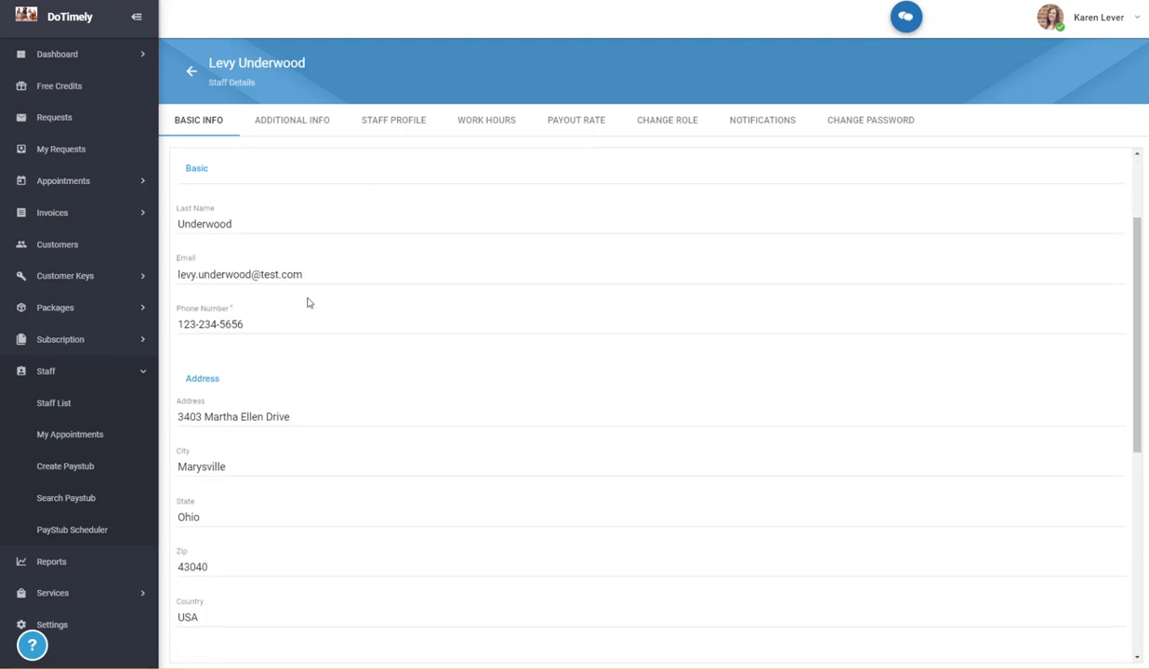
{"action": "scroll", "coordinate": [277, 305], "scroll_direction": "down", "scroll_amount": 3}
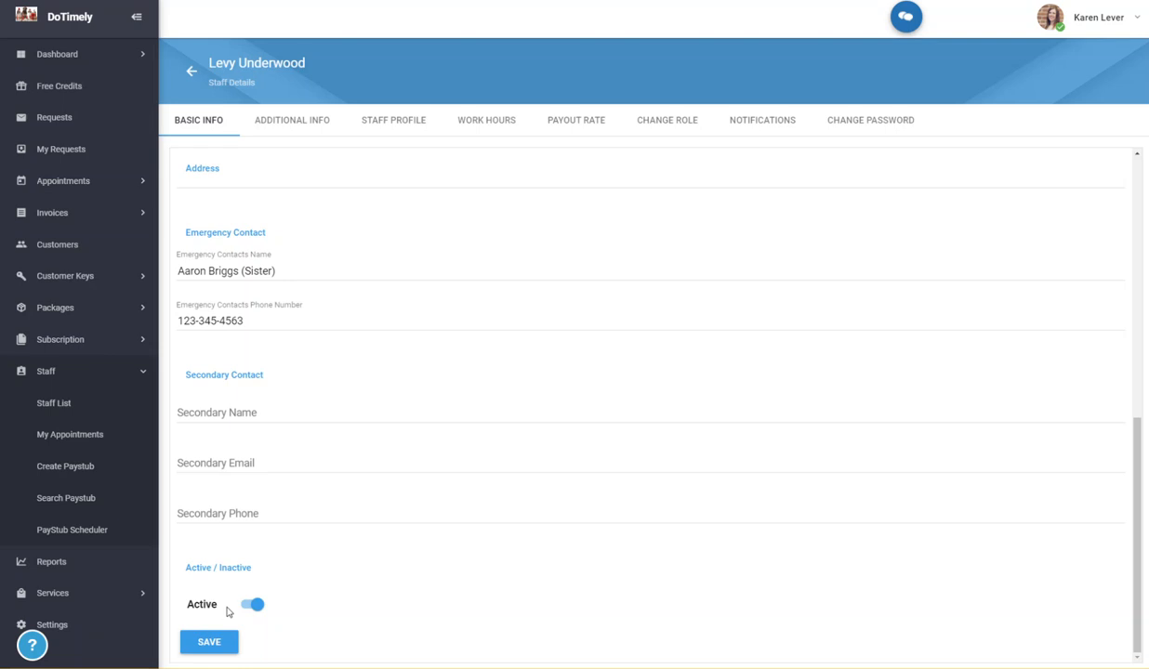
{"action": "left_click", "coordinate": [286, 125]}
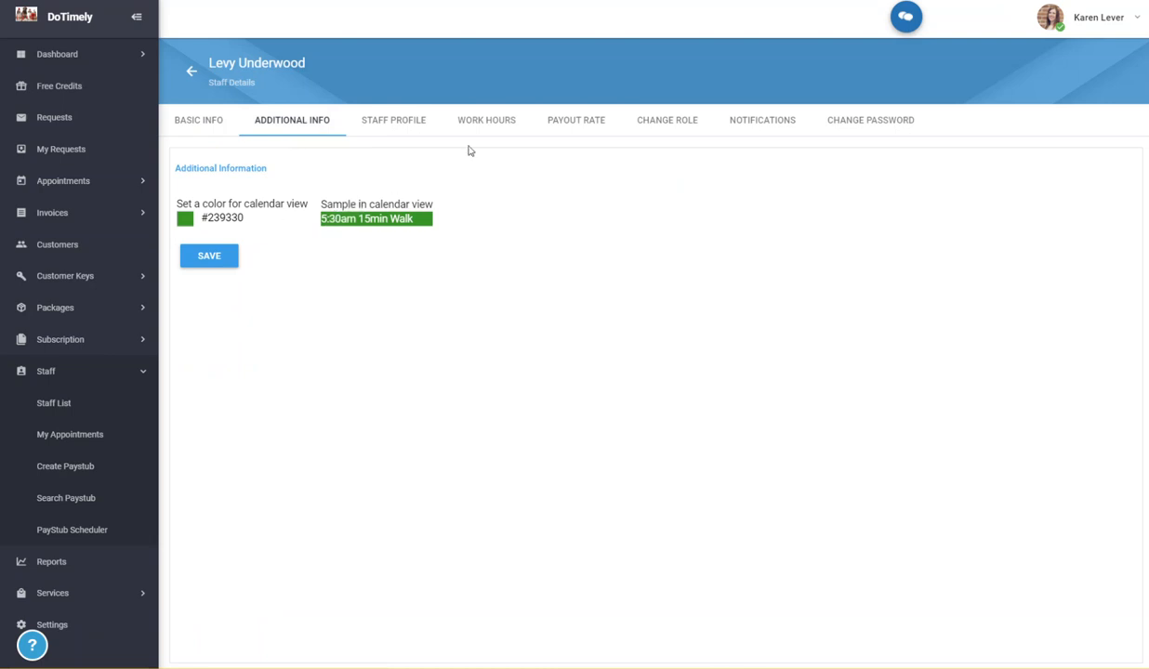
{"action": "left_click", "coordinate": [390, 123]}
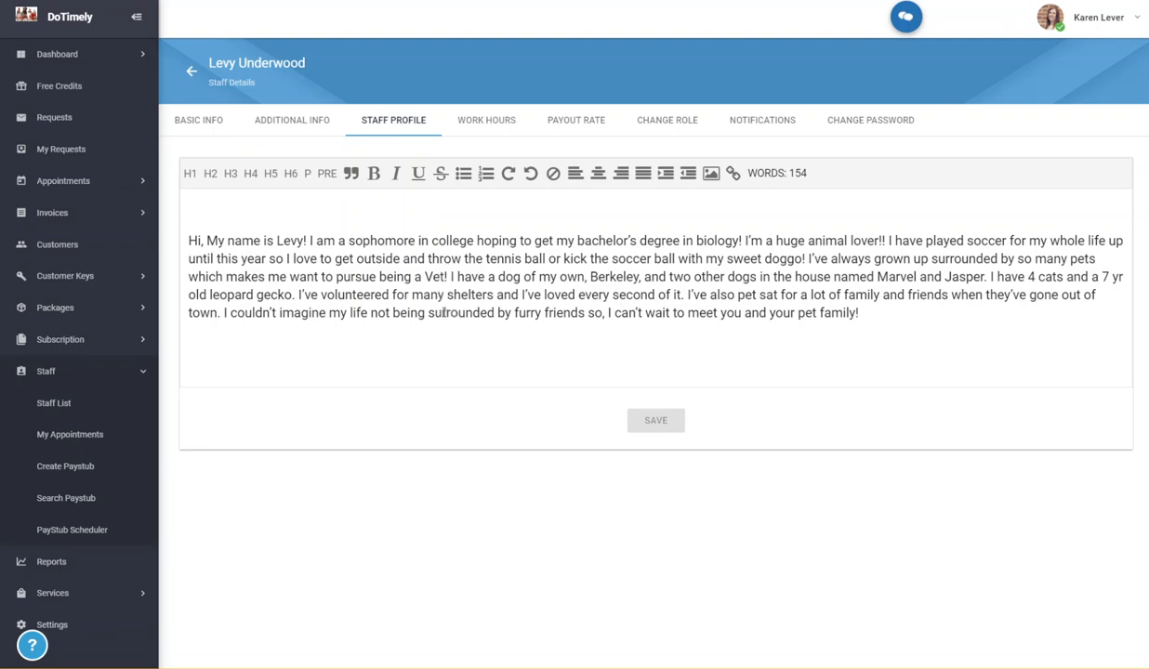
{"action": "left_click", "coordinate": [501, 118]}
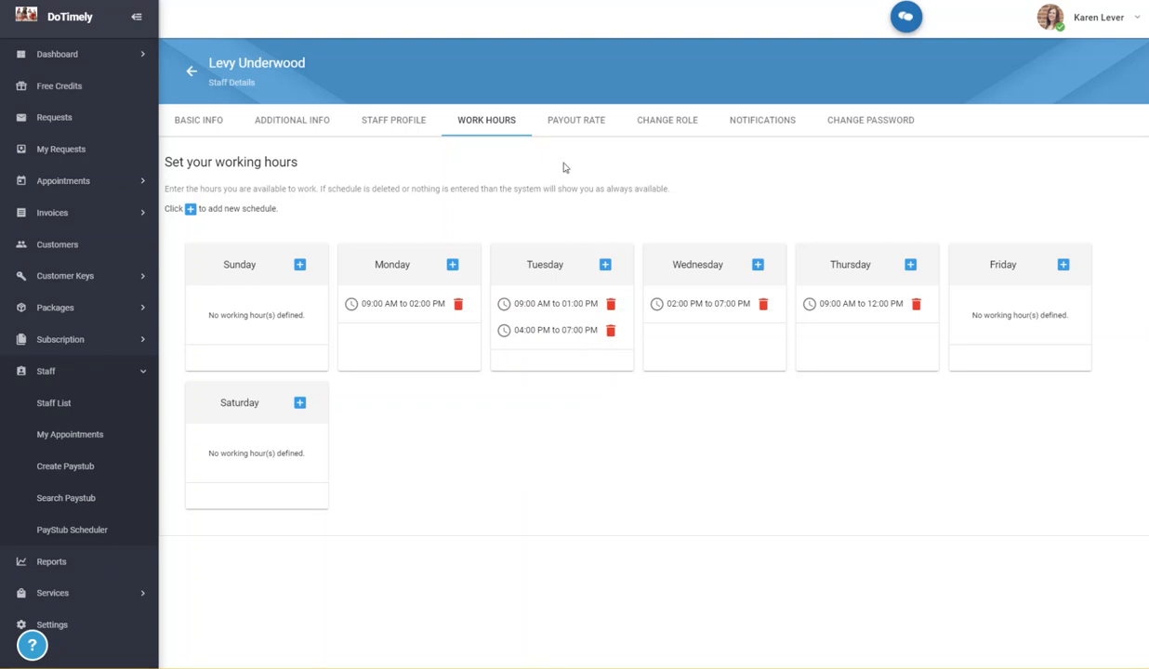
{"action": "left_click", "coordinate": [583, 126]}
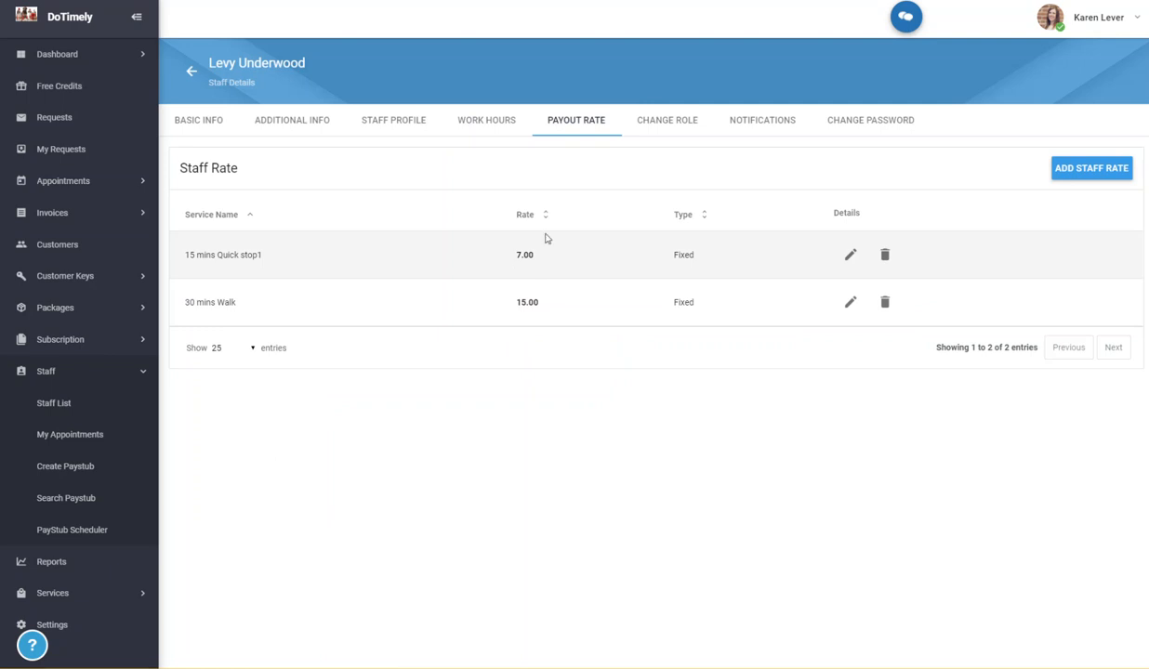
Review the staff member's available role options, additional notification subscriptions and password change options
{"action": "left_click", "coordinate": [680, 126]}
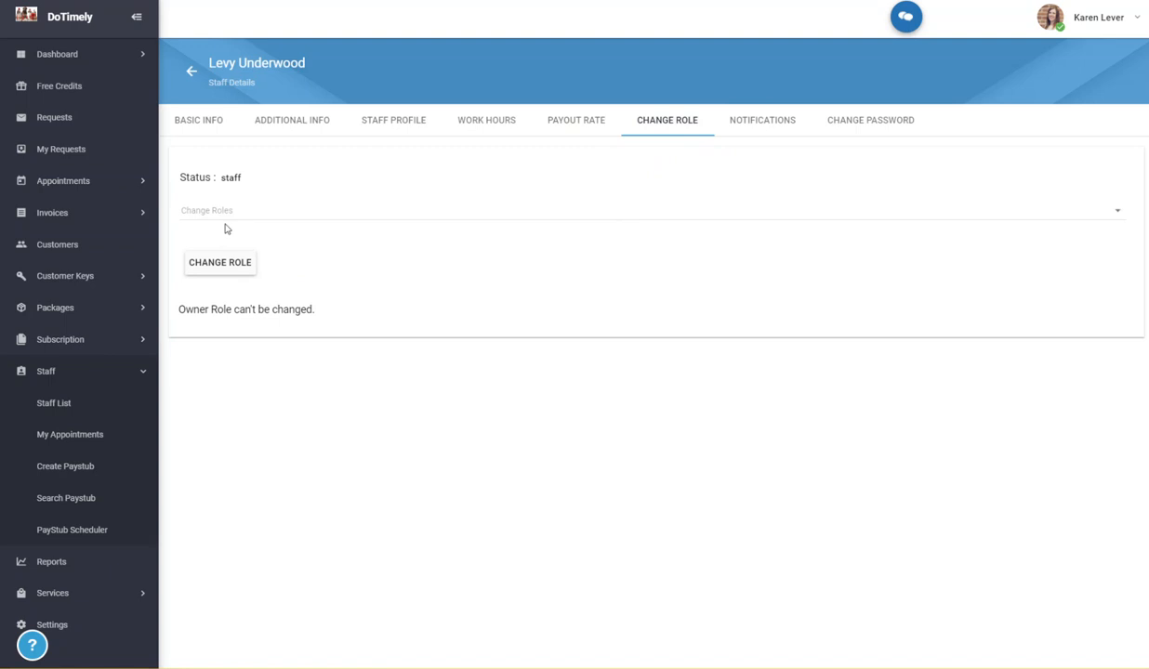
{"action": "left_click", "coordinate": [226, 215]}
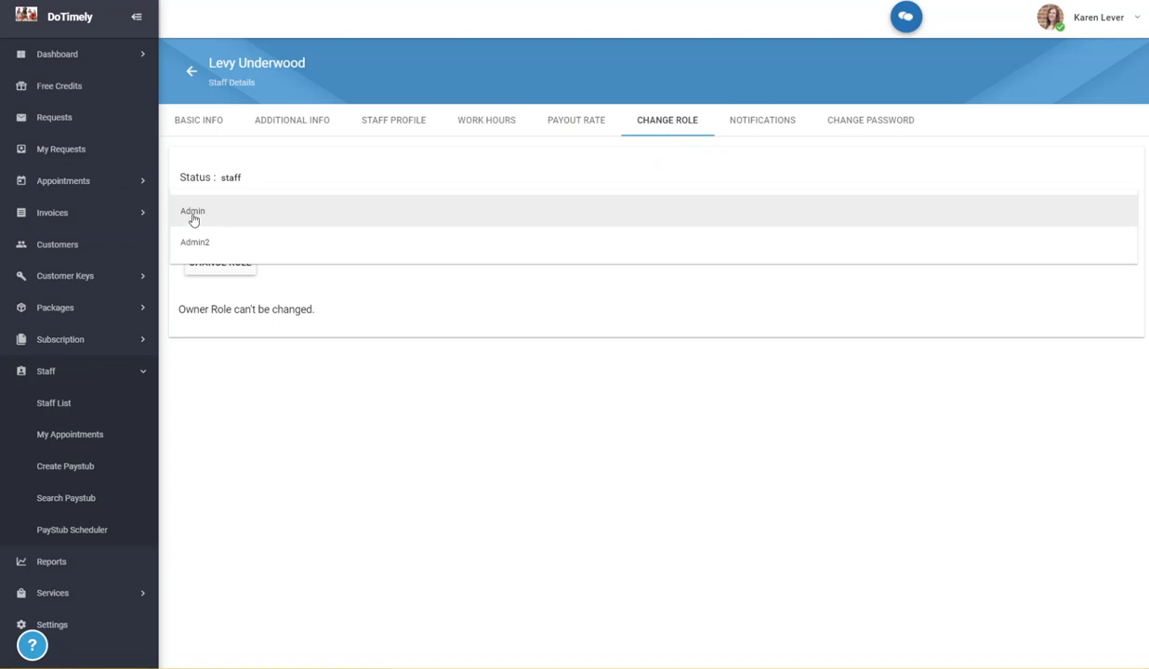
{"action": "left_click", "coordinate": [297, 180]}
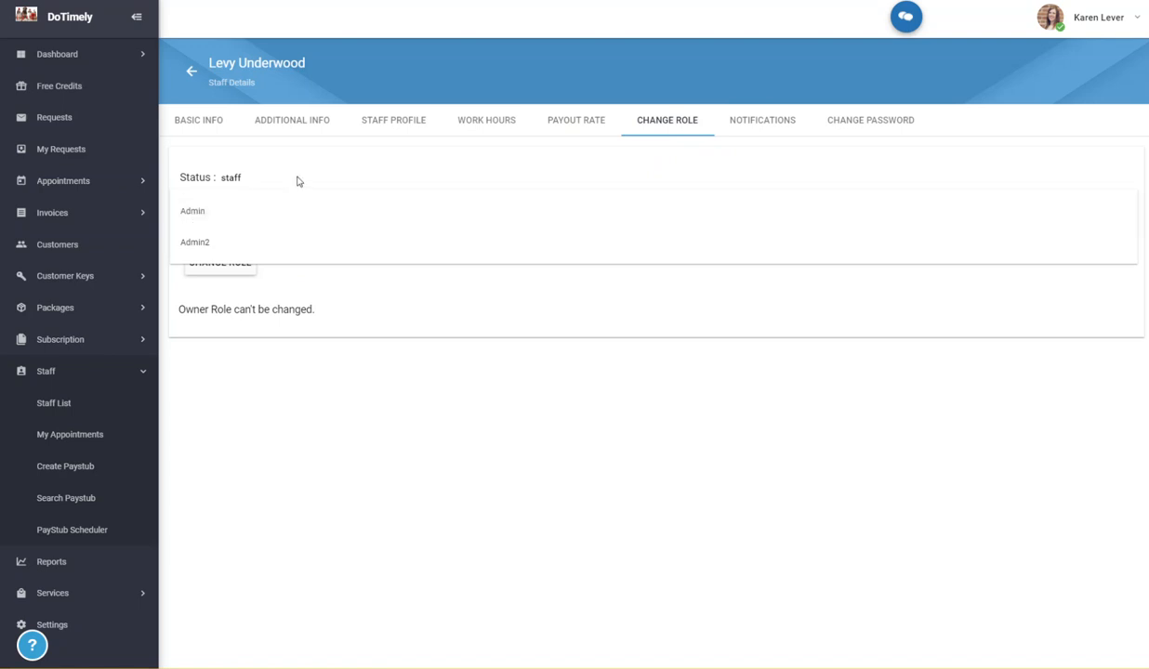
{"action": "left_click", "coordinate": [761, 125]}
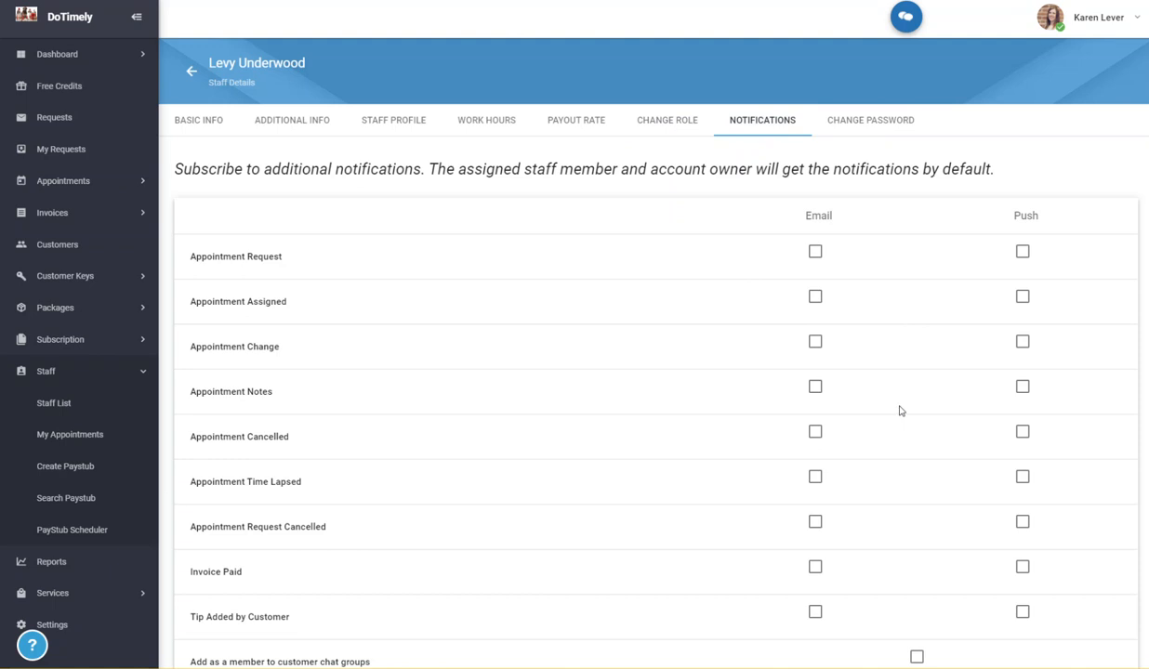
{"action": "scroll", "coordinate": [823, 435], "scroll_direction": "down", "scroll_amount": 1}
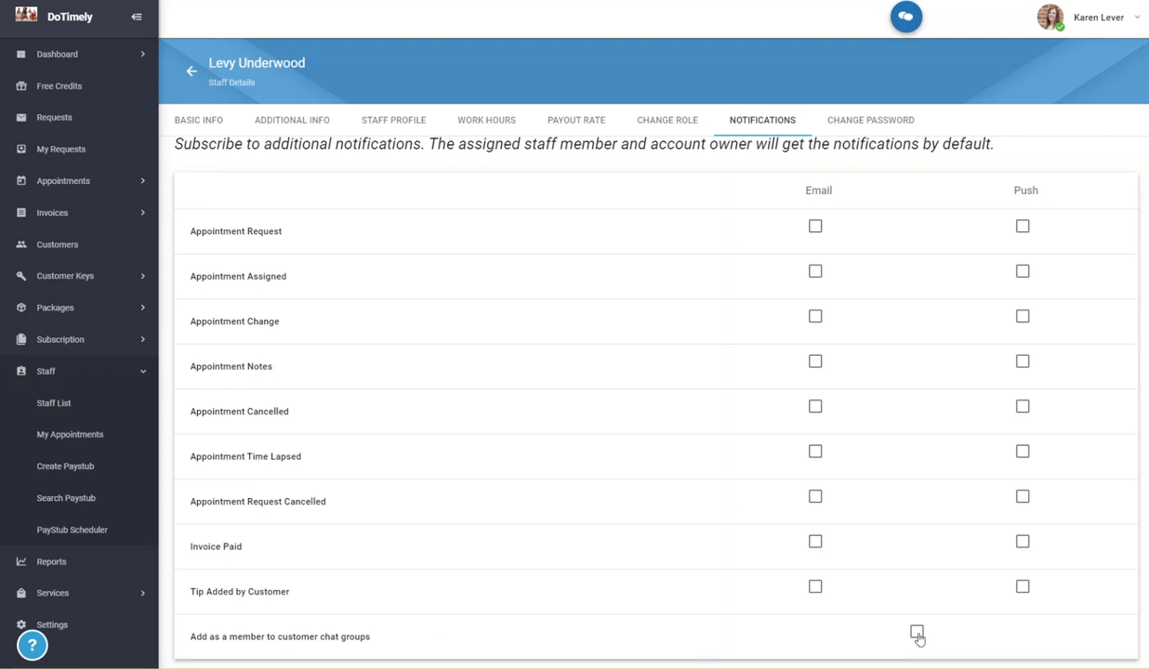
{"action": "left_click", "coordinate": [894, 121]}
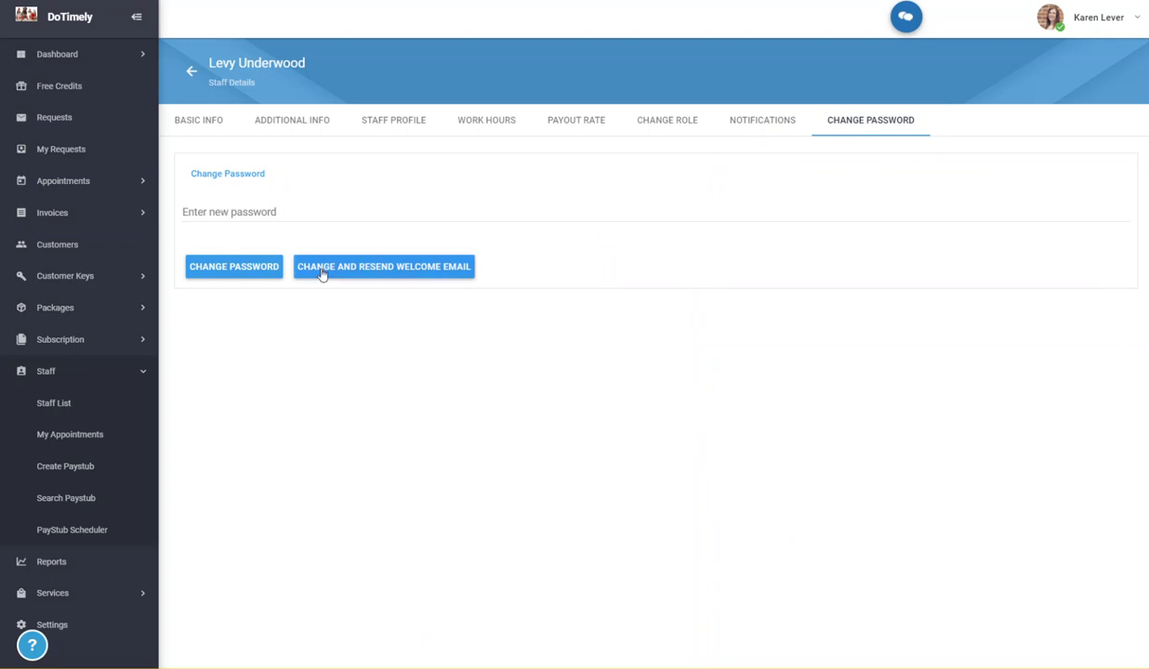
Search for the staff member's unpaid services for a new pay stub, with 2/2/2020 as the end date
{"action": "left_click", "coordinate": [91, 469]}
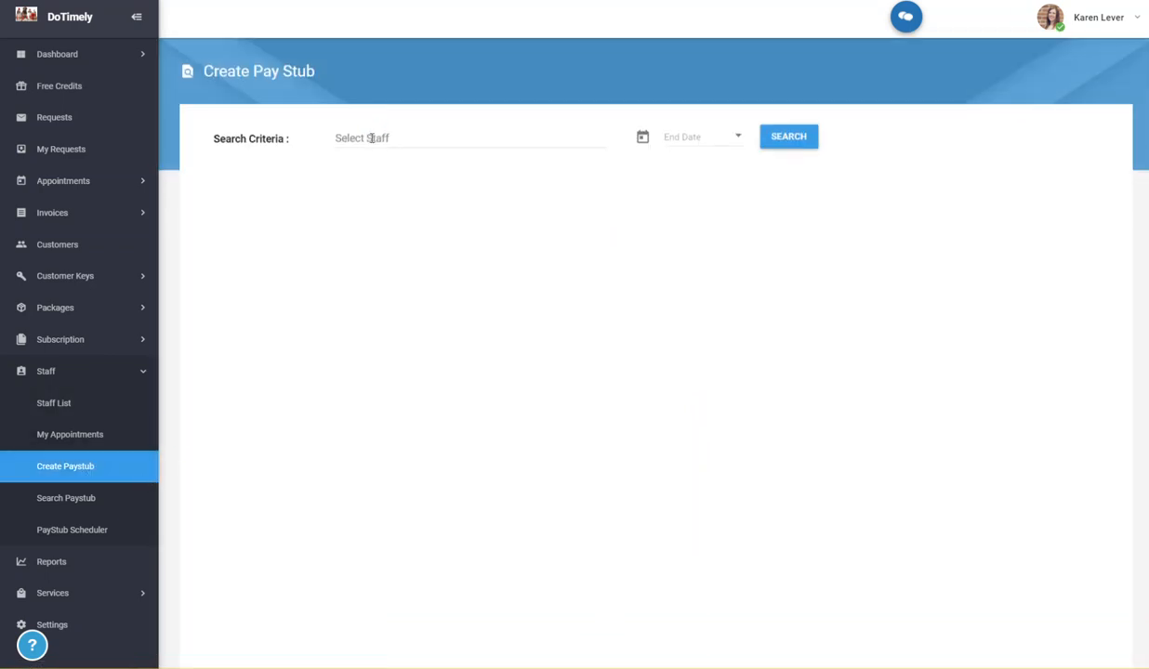
{"action": "left_click", "coordinate": [370, 137]}
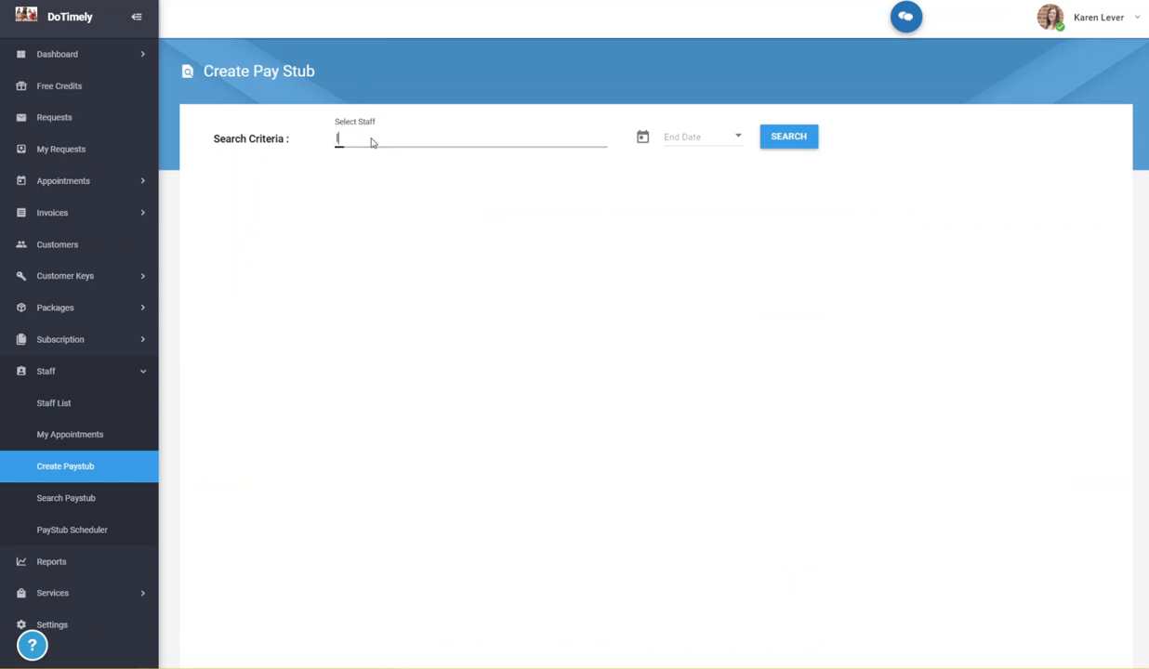
{"action": "type", "text": "levy"}
{"action": "left_click", "coordinate": [379, 164]}
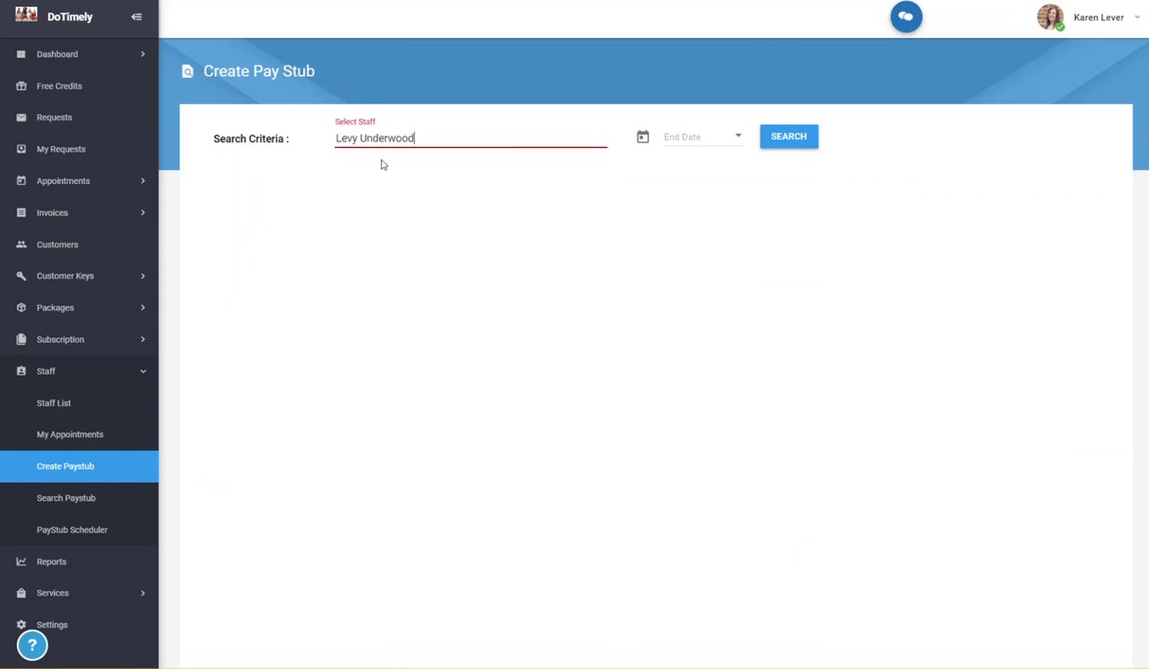
{"action": "left_click", "coordinate": [736, 143]}
{"action": "left_click", "coordinate": [678, 213]}
{"action": "left_click", "coordinate": [803, 139]}
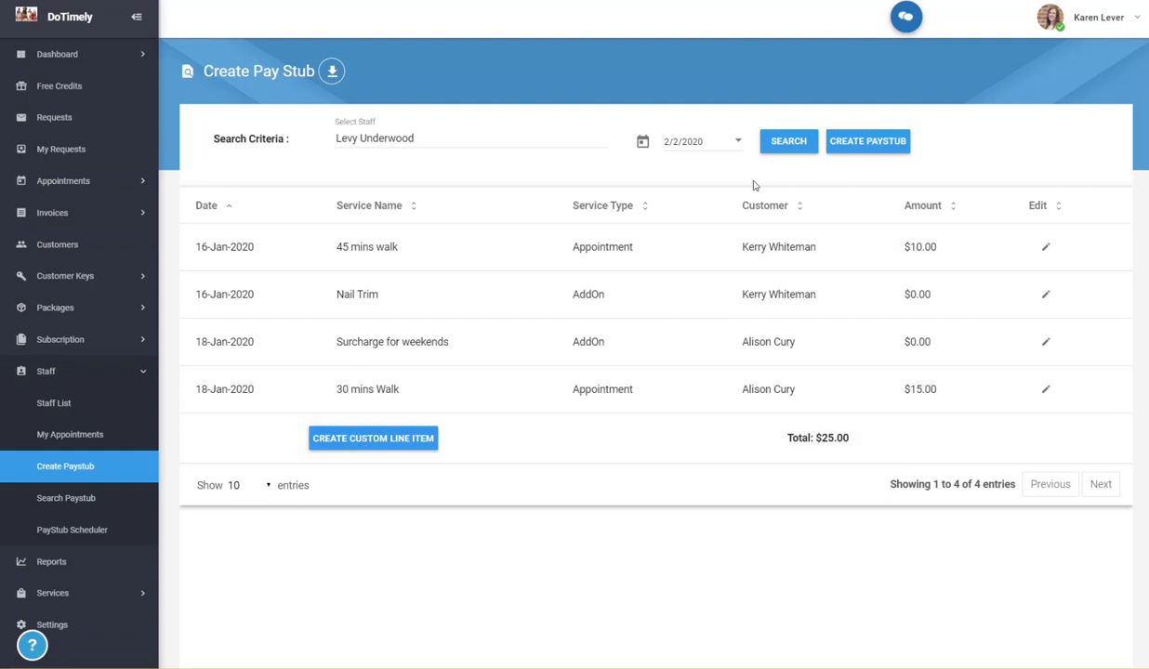
Search the existing pay stubs for the same staff member and check the actions available for the 01-Sep-2019 stub
{"action": "left_click", "coordinate": [102, 503]}
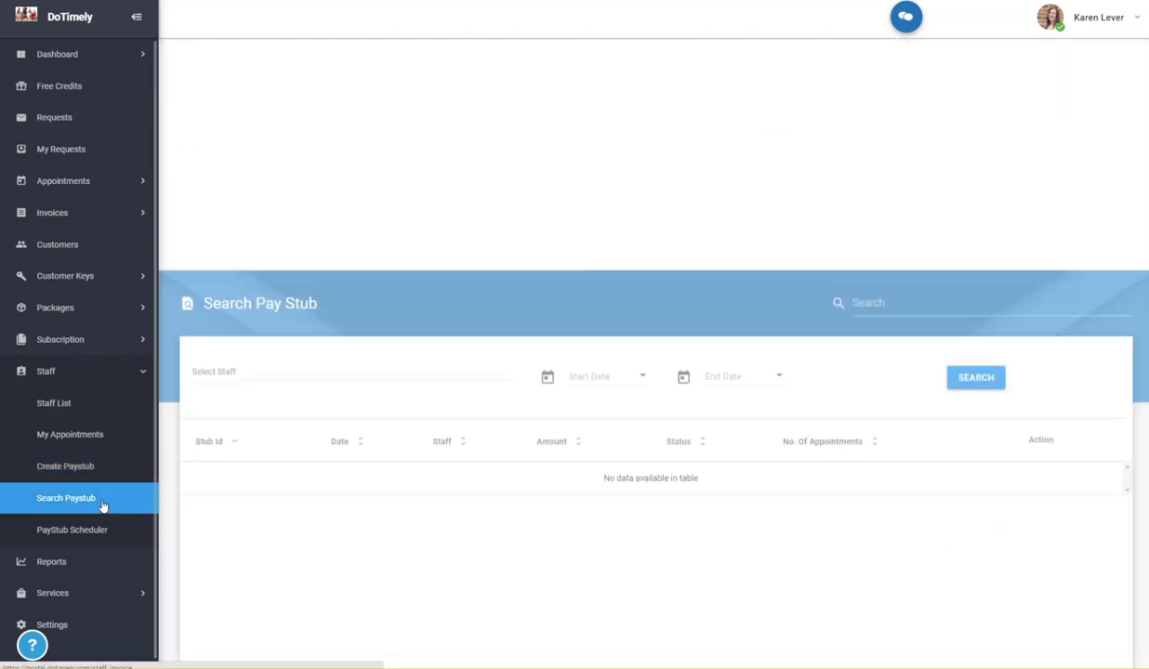
{"action": "left_click", "coordinate": [243, 141]}
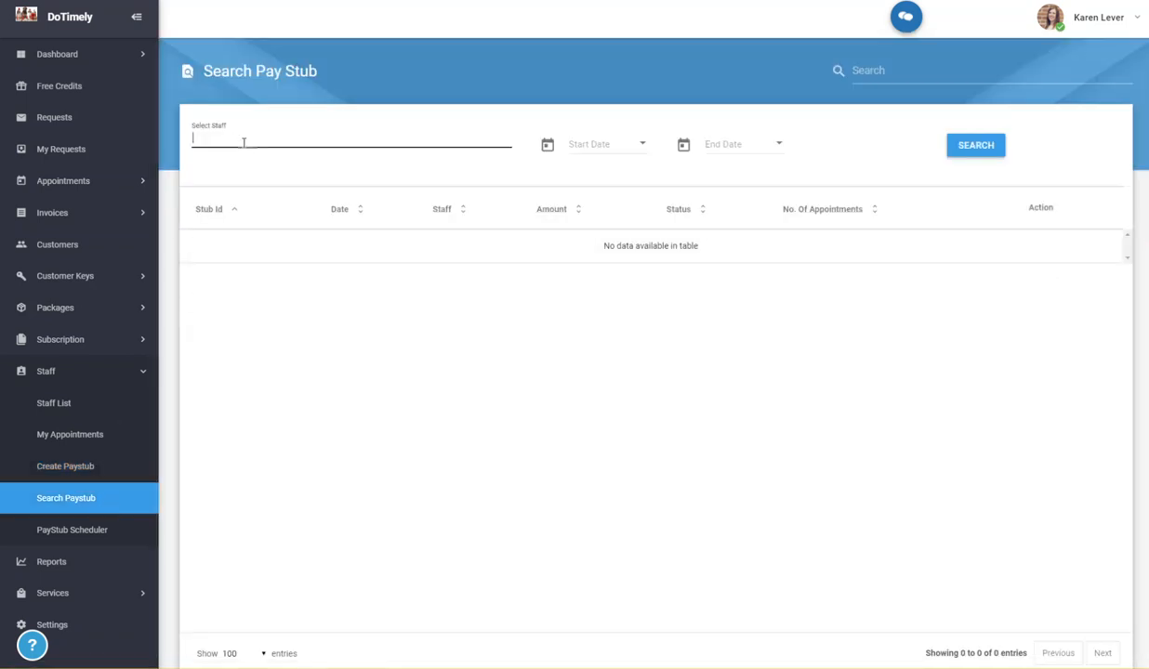
{"action": "type", "text": "lev"}
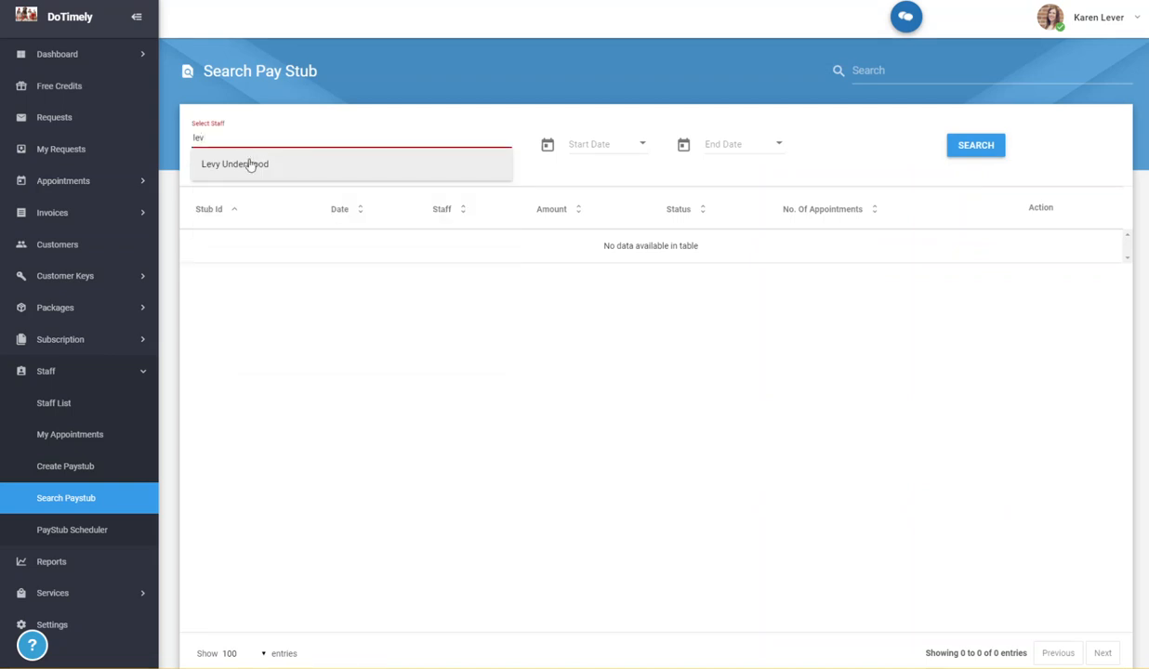
{"action": "left_click", "coordinate": [243, 165]}
{"action": "left_click", "coordinate": [974, 147]}
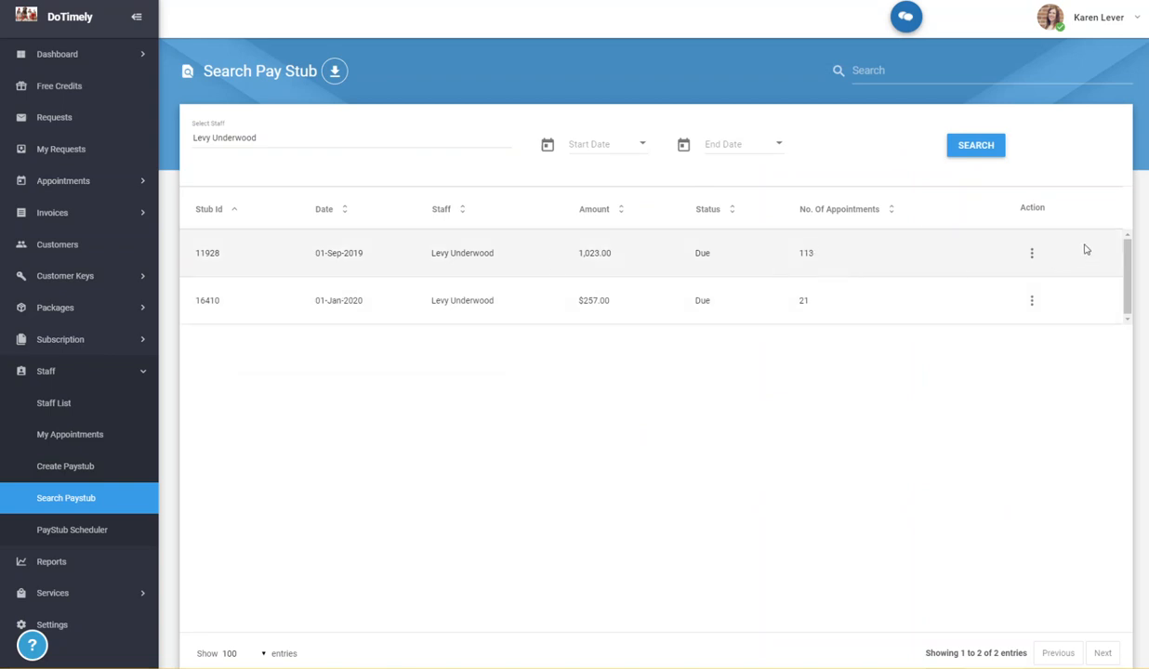
{"action": "left_click", "coordinate": [1033, 254]}
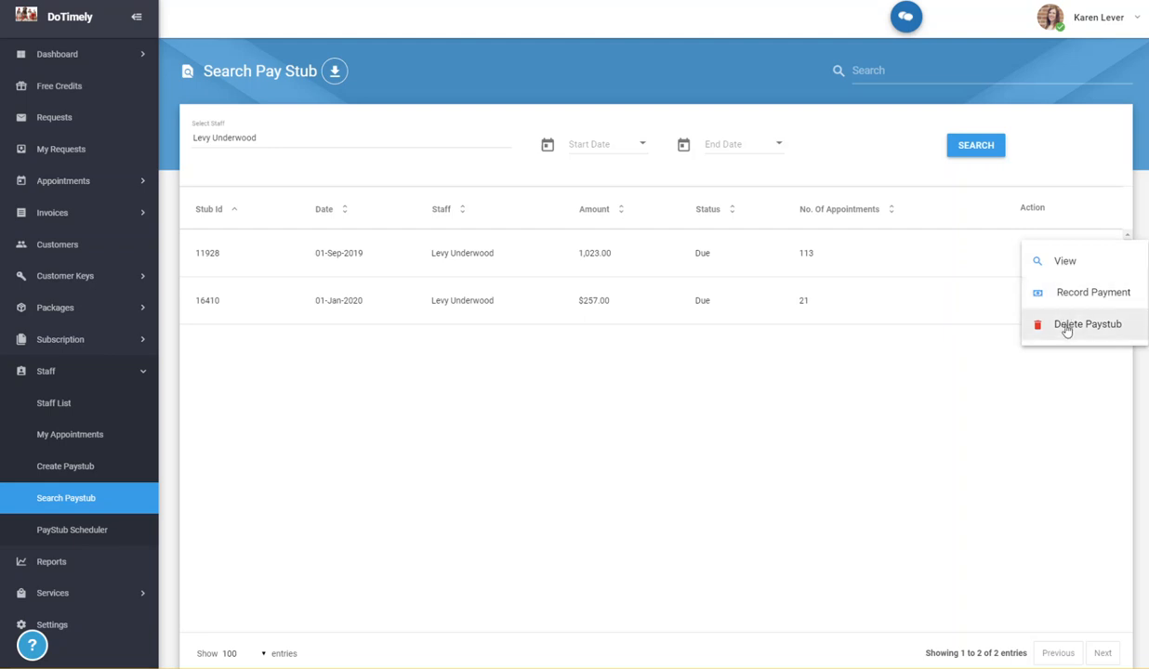
{"action": "left_click", "coordinate": [812, 464]}
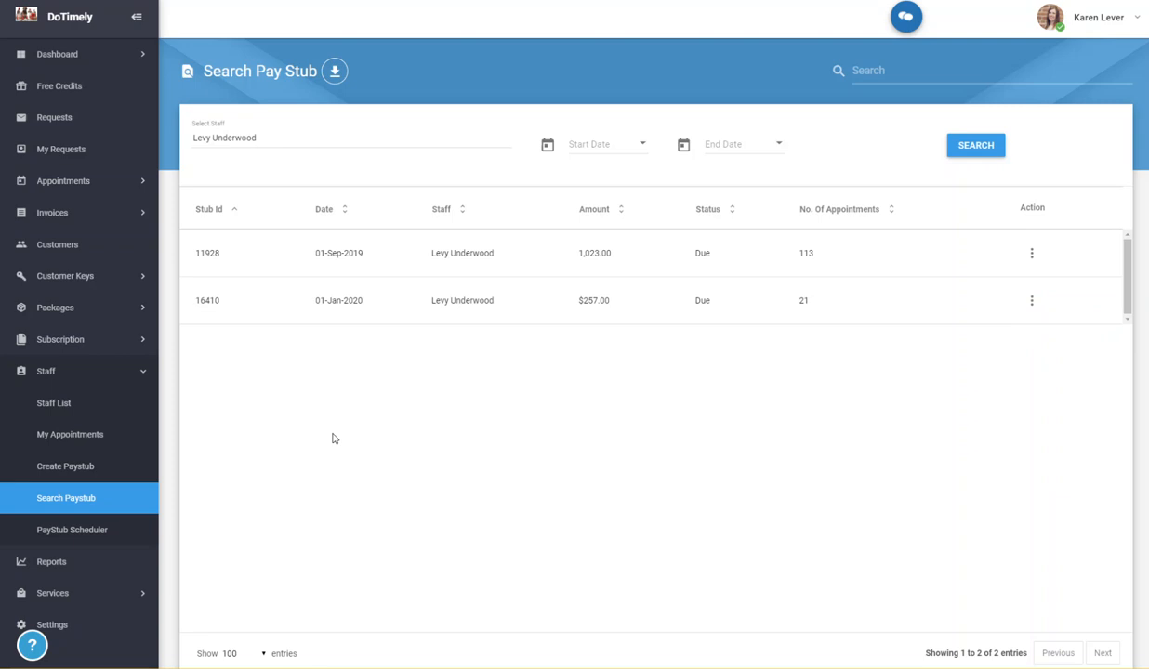
Set the pay stub scheduler to run every week on Monday and check the other frequency options
{"action": "left_click", "coordinate": [91, 530]}
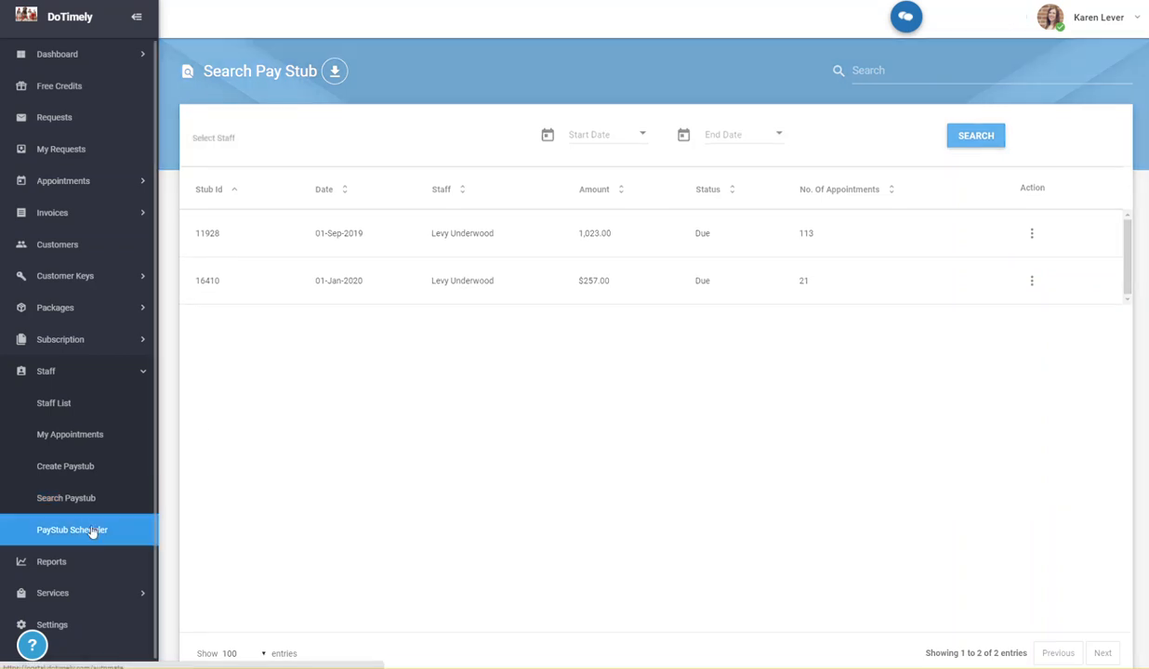
{"action": "left_click", "coordinate": [778, 375]}
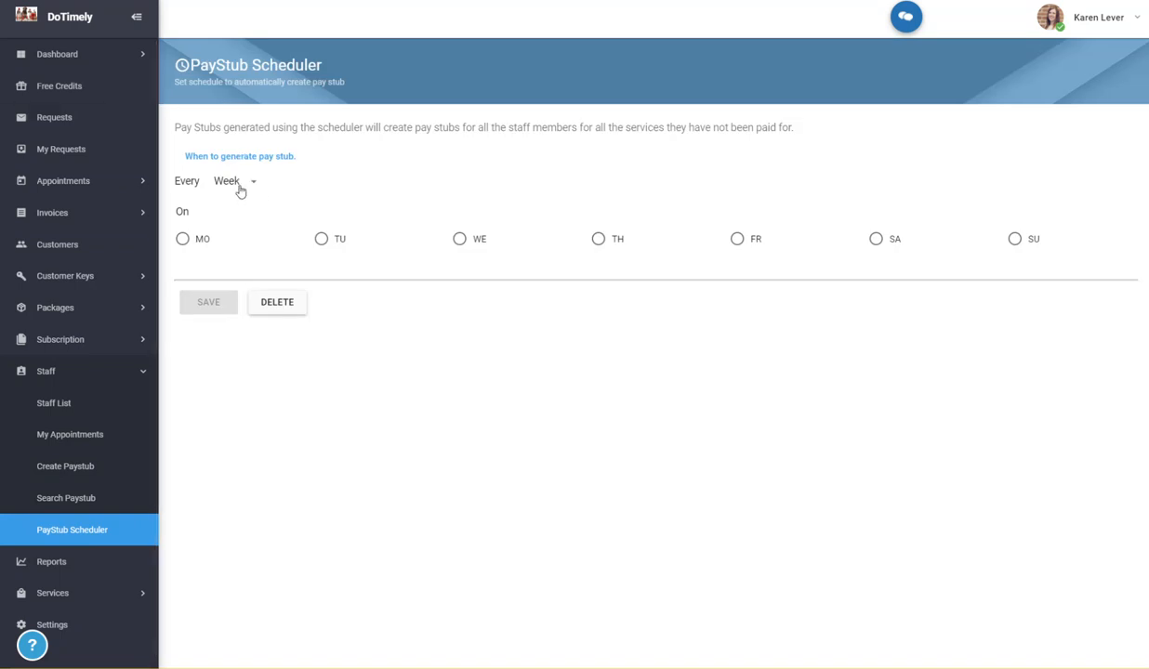
{"action": "left_click", "coordinate": [183, 240]}
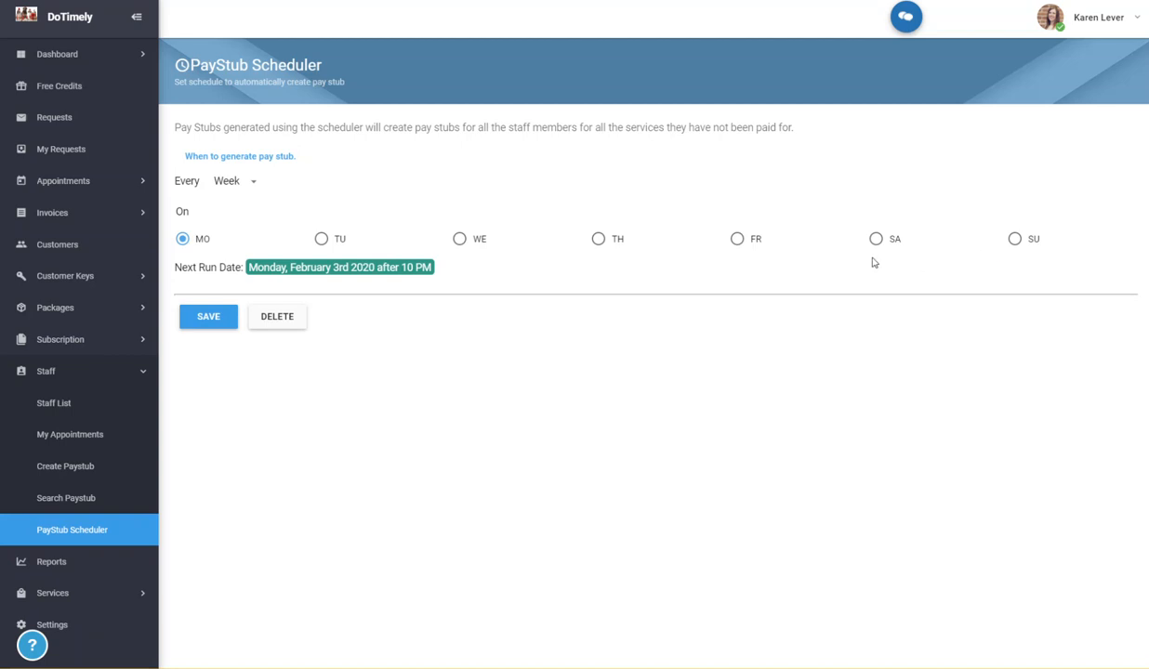
{"action": "left_click", "coordinate": [247, 187]}
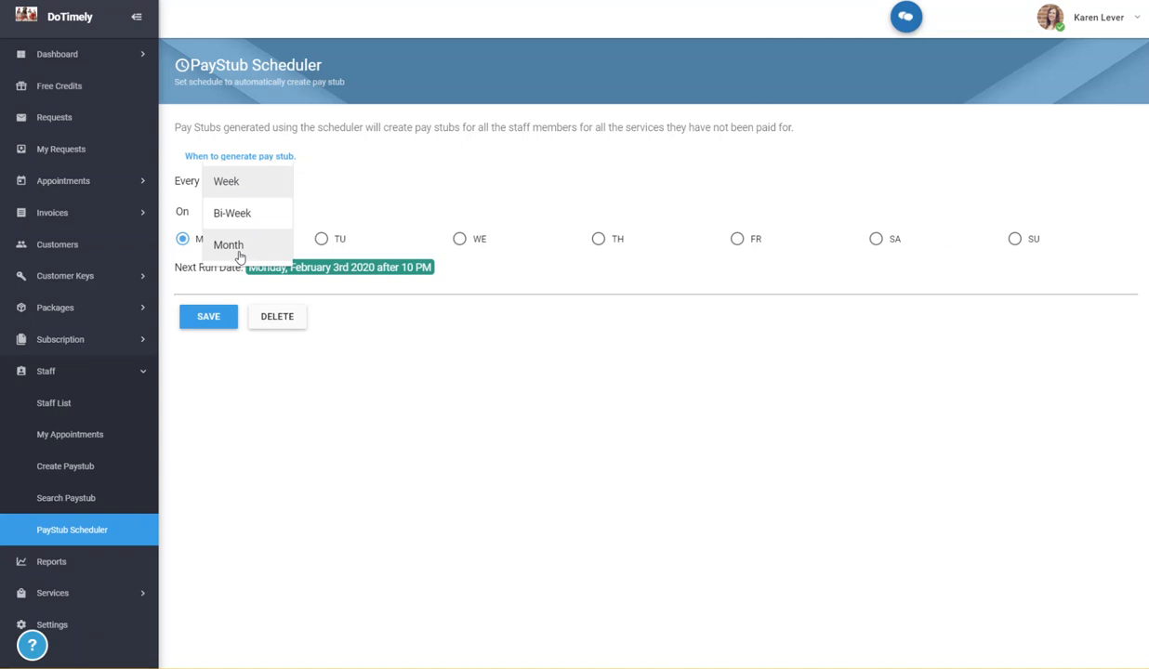
{"action": "left_click", "coordinate": [416, 397]}
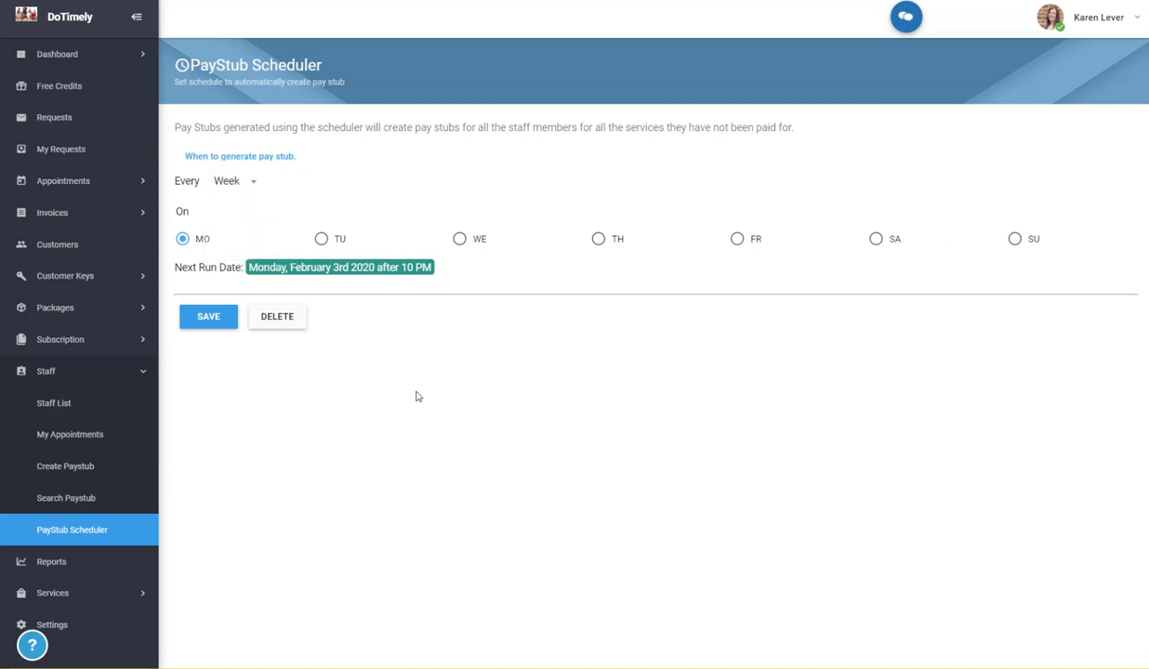